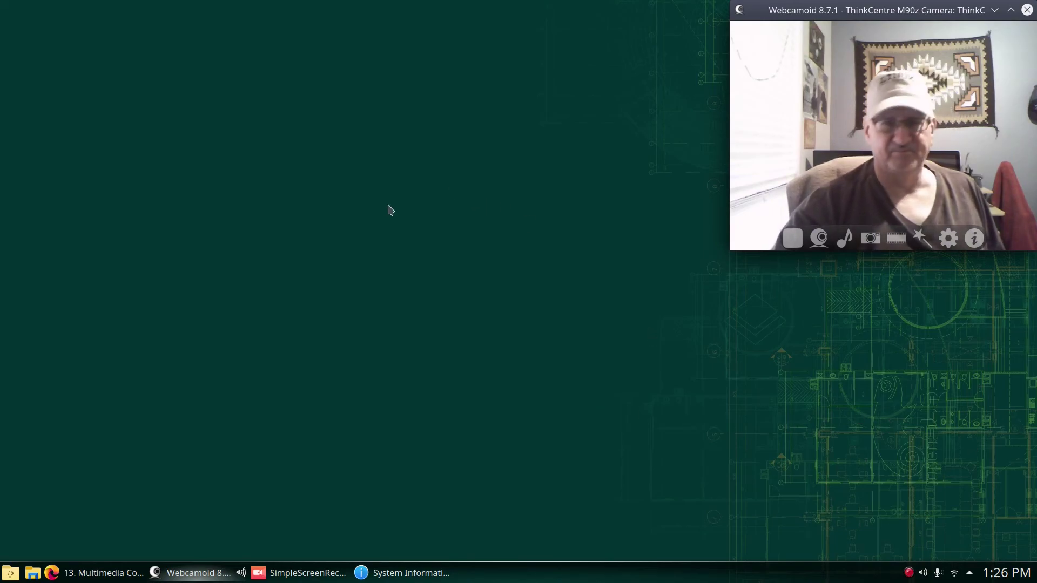
- Set the desktop wallpaper to Gently-Nebula-Noir through Configure Desktop and apply it
right_click(366, 34)
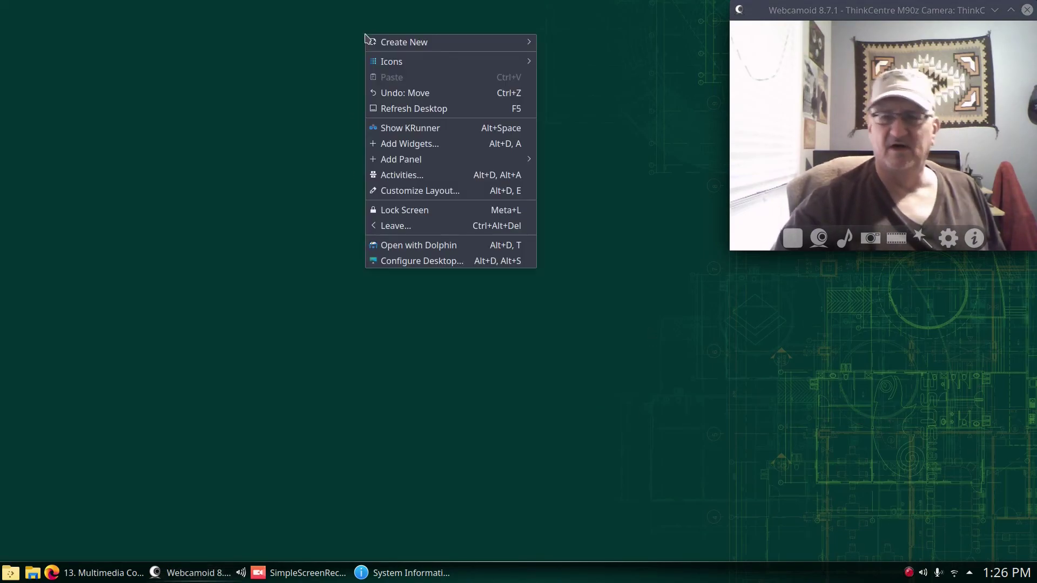
left_click(435, 263)
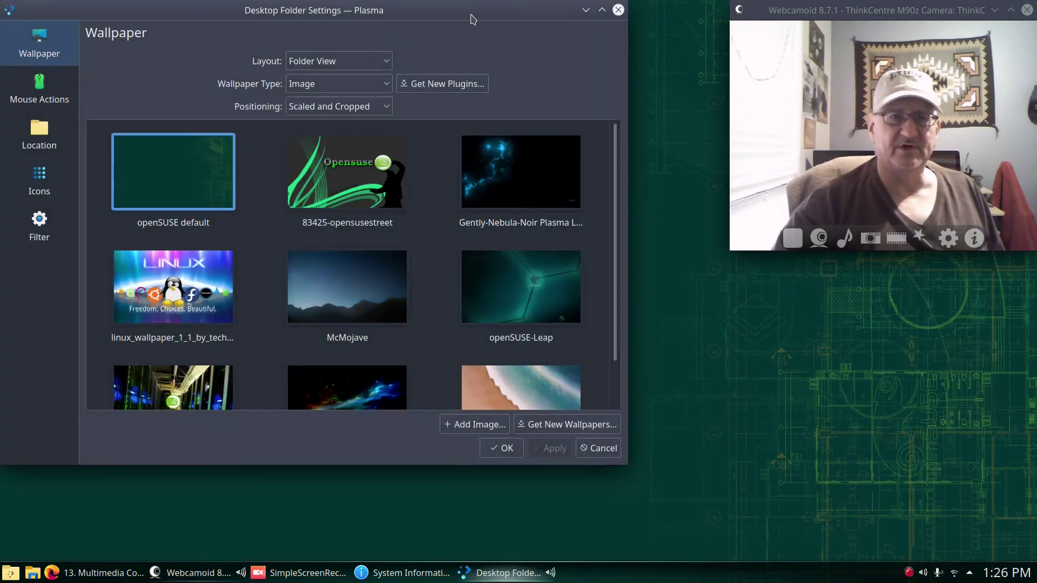
left_click_drag(474, 19, 544, 24)
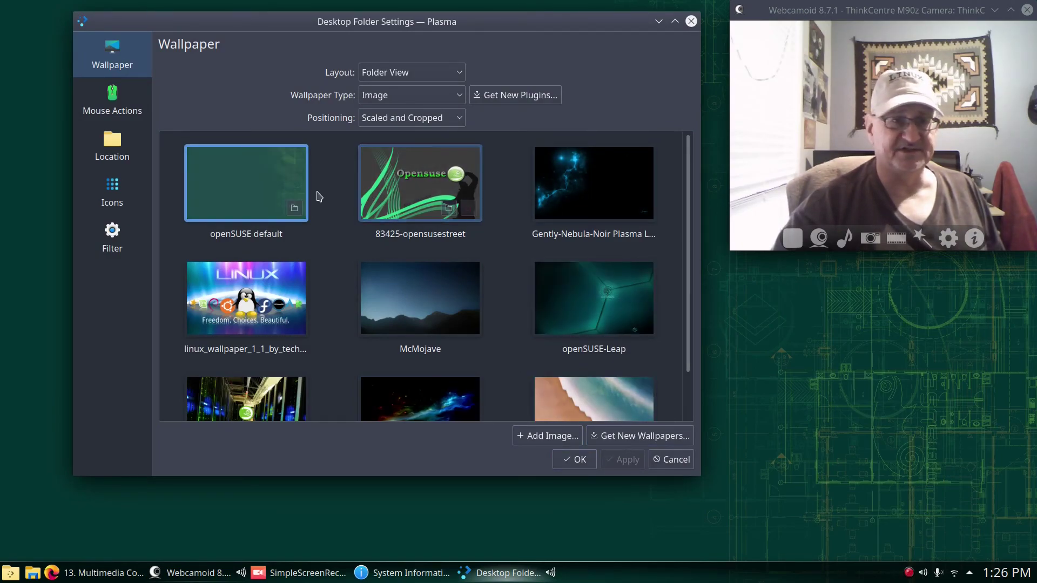
scroll(243, 352, "down", 1)
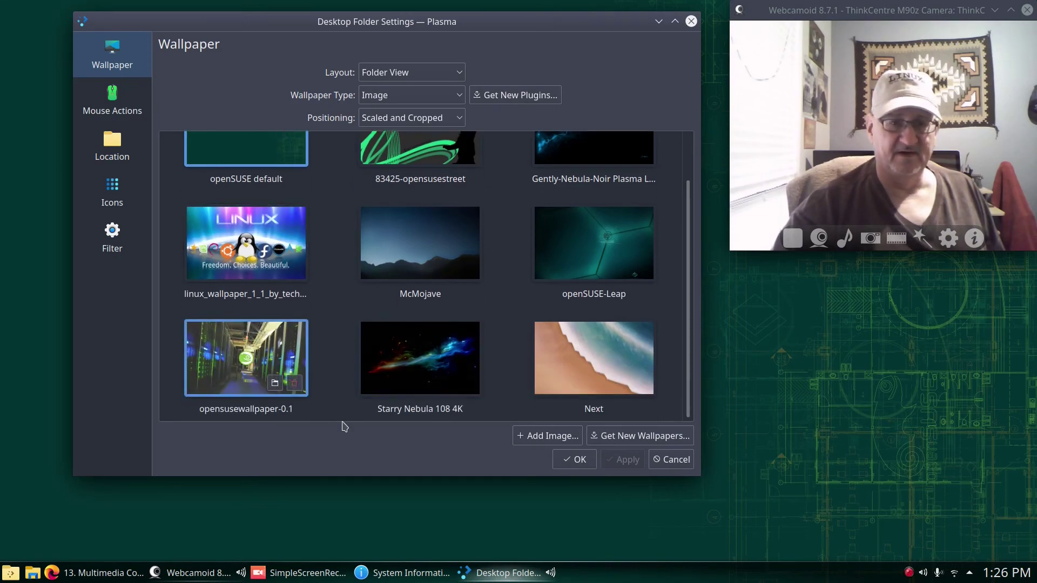
scroll(321, 363, "up", 1)
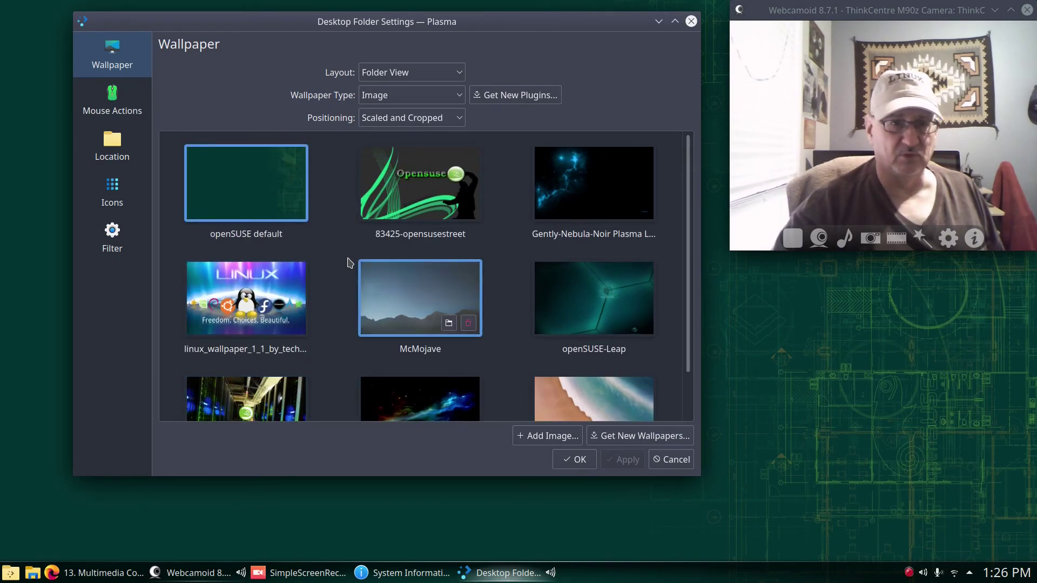
left_click(574, 209)
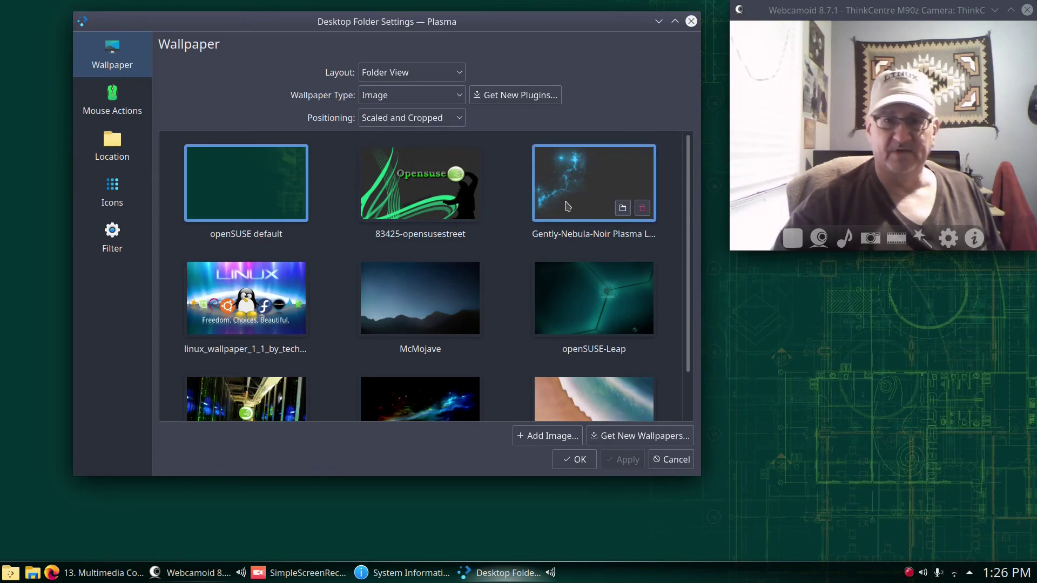
left_click(628, 461)
left_click(585, 464)
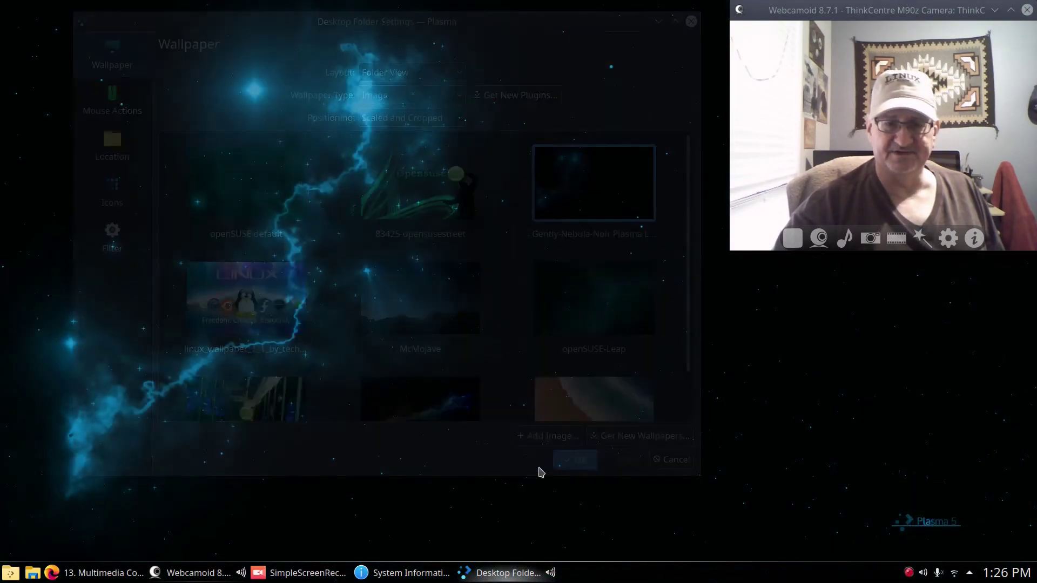
- Switch the wallpaper to Starry Nebula 108 4K, apply it, and close the settings
right_click(458, 76)
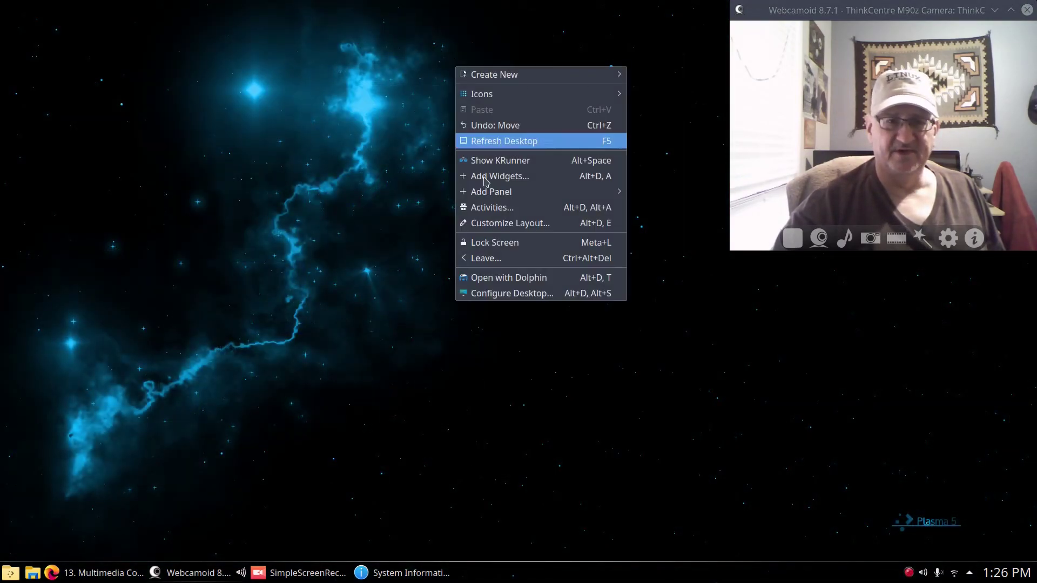
left_click(505, 292)
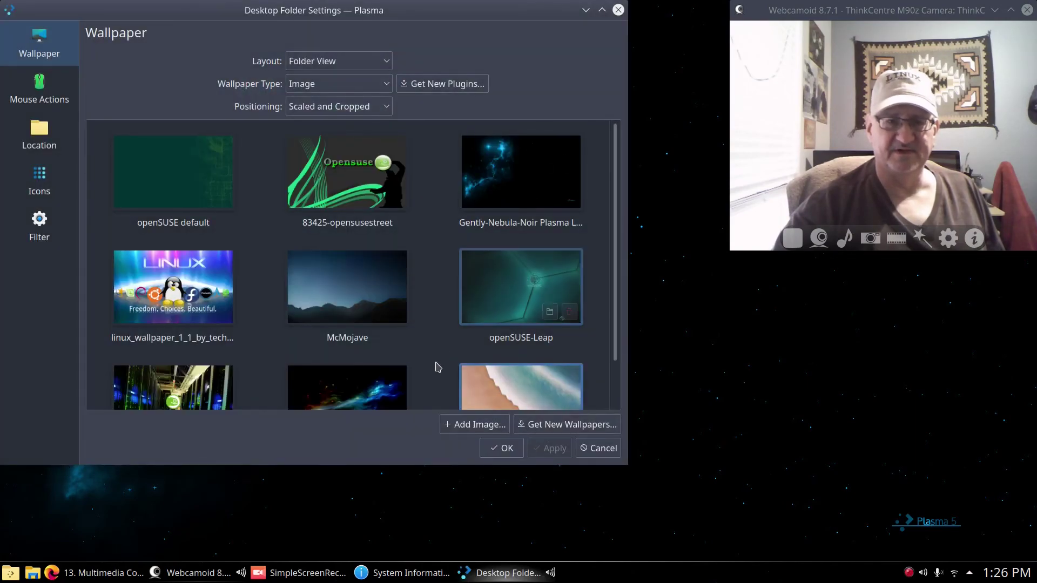
scroll(432, 351, "down", 1)
left_click(317, 357)
left_click(535, 450)
left_click(494, 452)
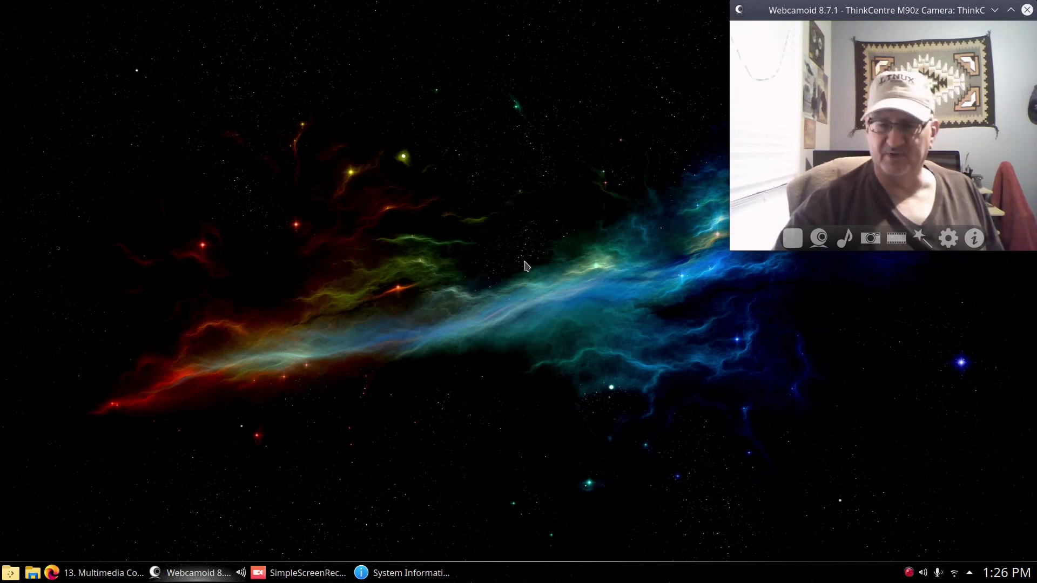
key("F12")
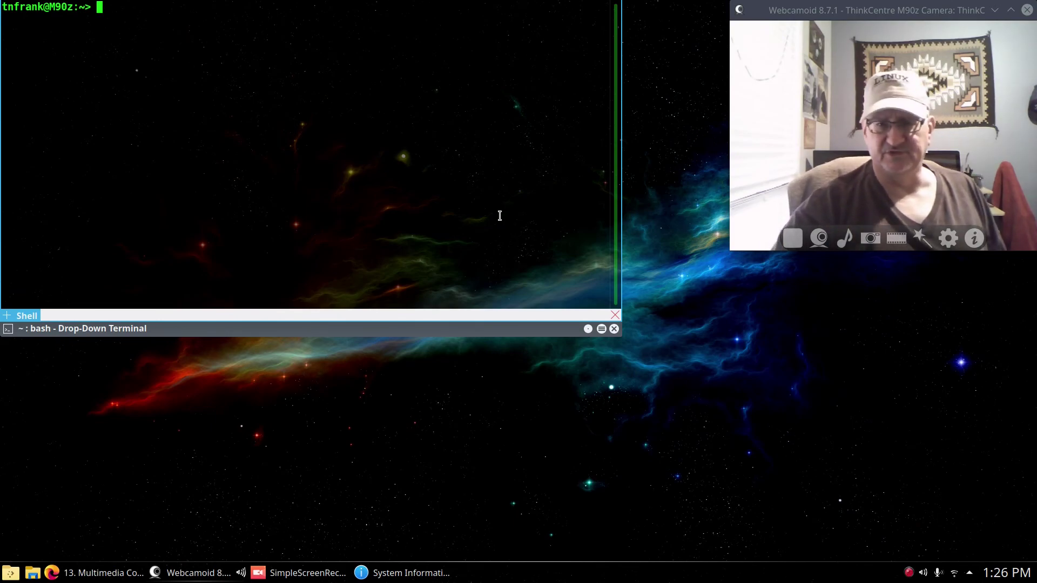
key("F12")
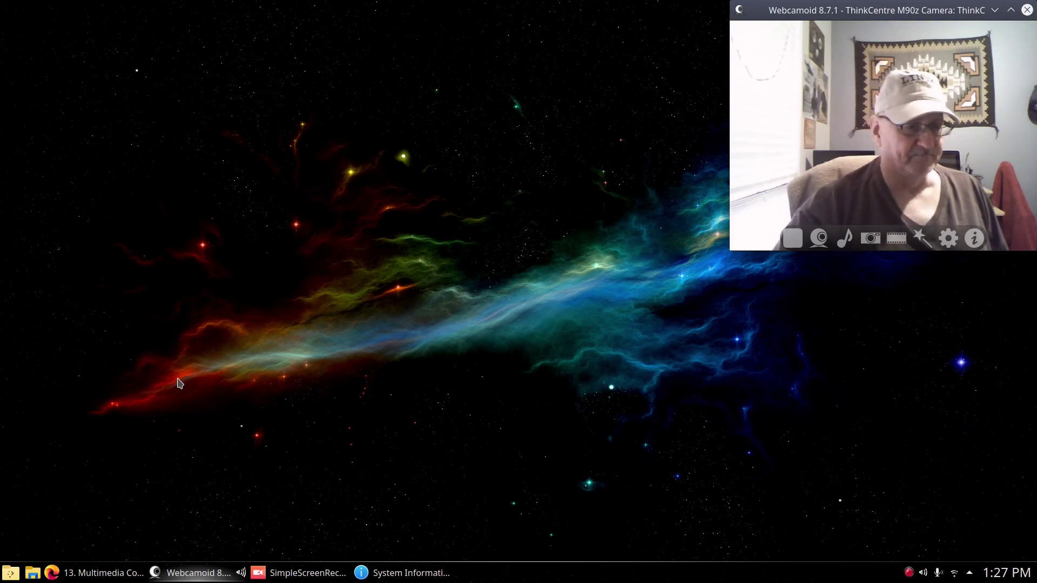
- Show the launcher's alphabetical All Applications list and start scrolling through it
left_click(10, 573)
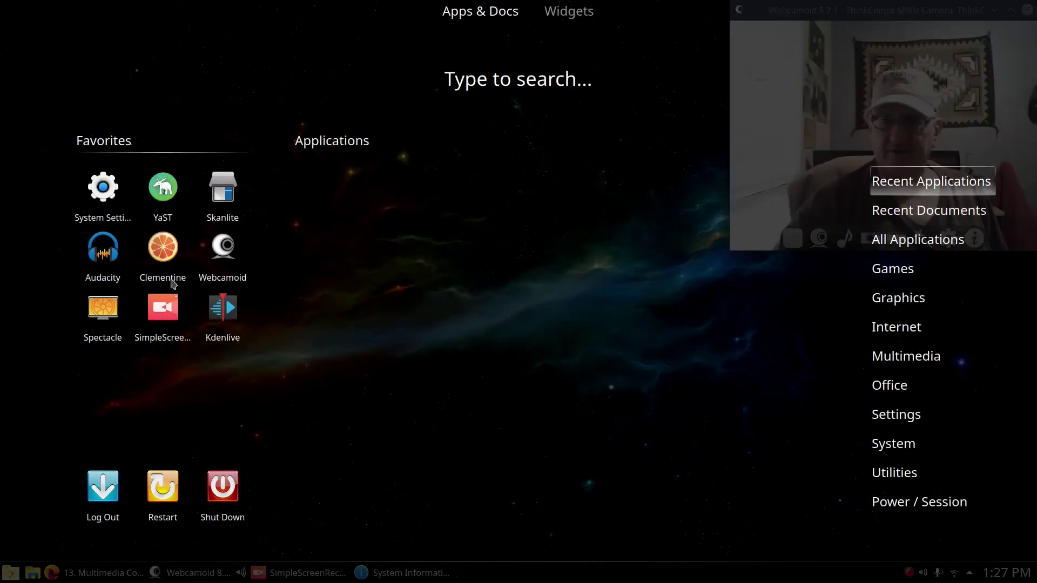
left_click(919, 239)
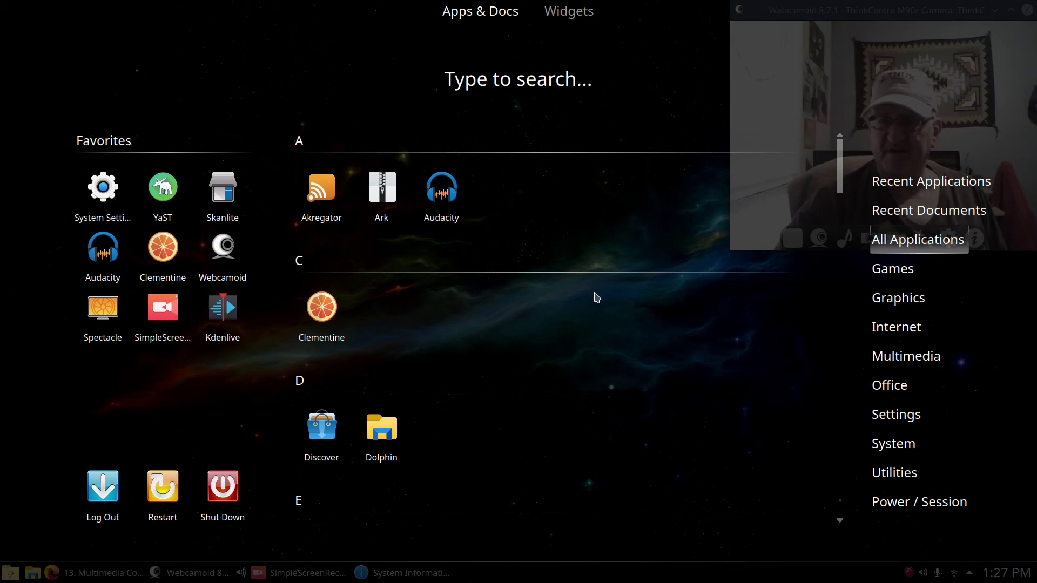
scroll(548, 230, "down", 1)
scroll(478, 211, "up", 1)
scroll(648, 273, "down", 2)
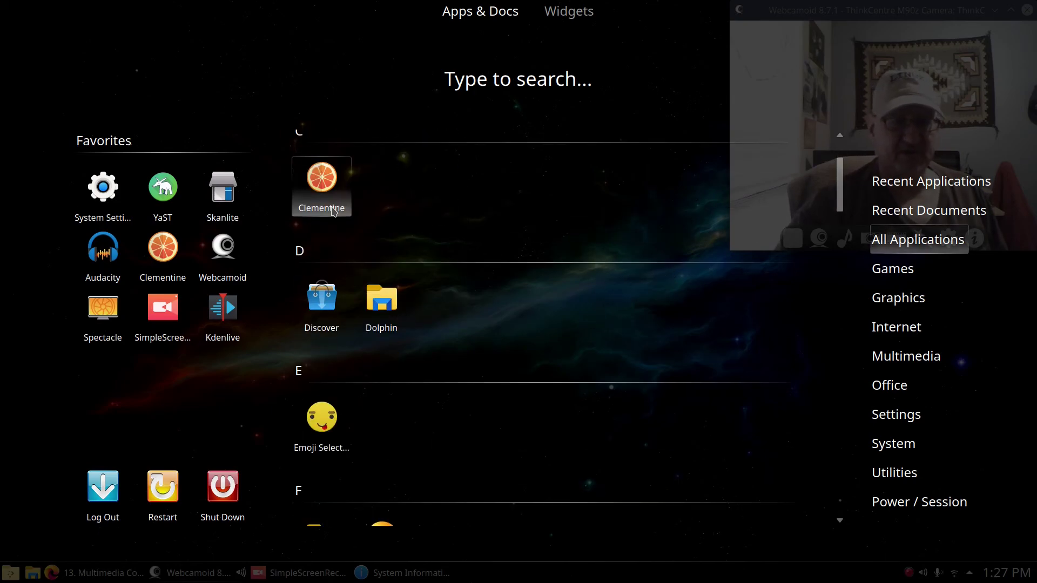
scroll(627, 326, "down", 3)
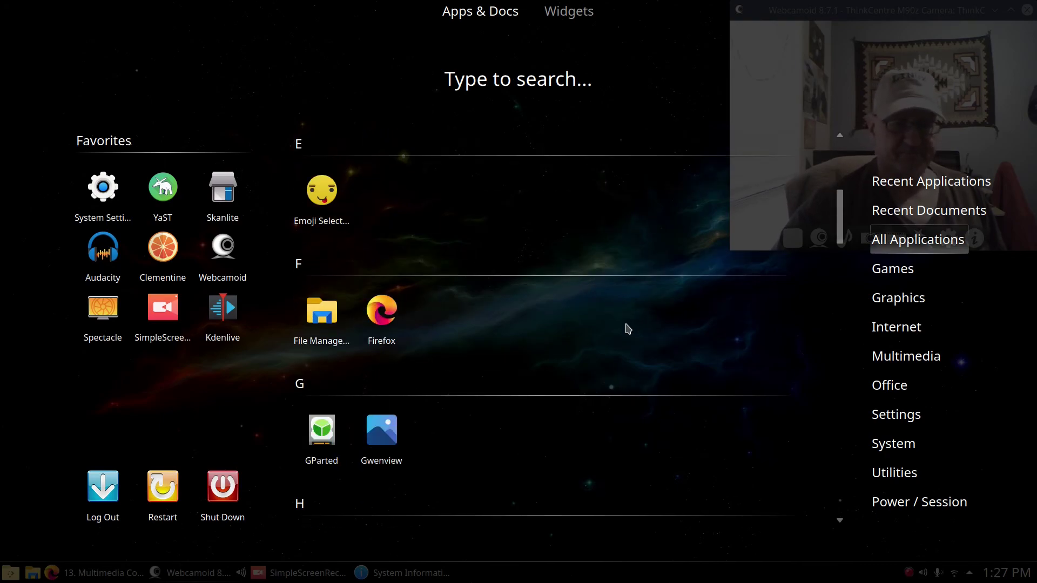
scroll(627, 327, "down", 4)
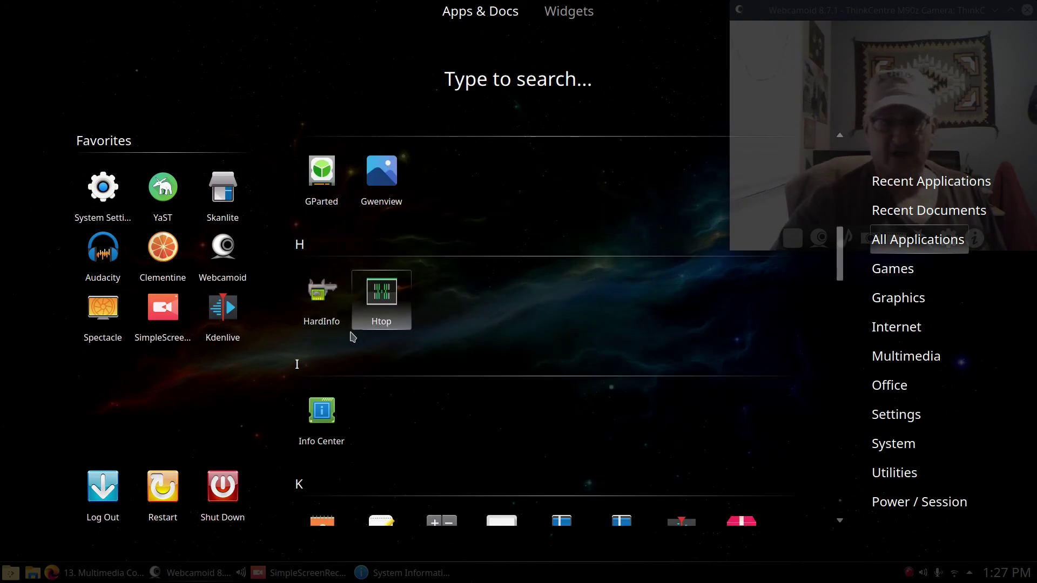
- Scroll to the end of the applications list, then dismiss the launcher
scroll(553, 322, "down", 1)
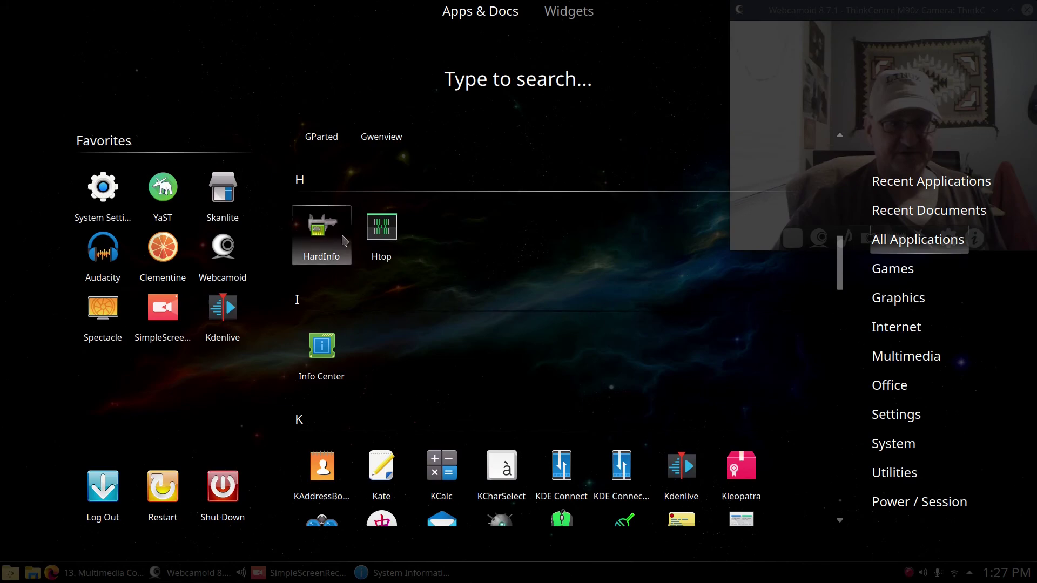
scroll(520, 316, "down", 2)
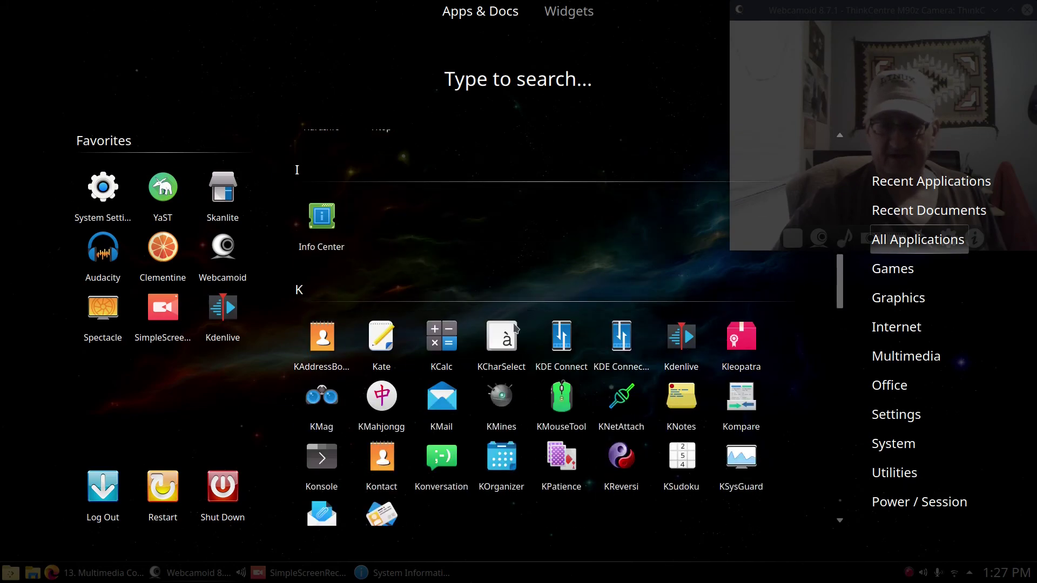
scroll(670, 311, "down", 2)
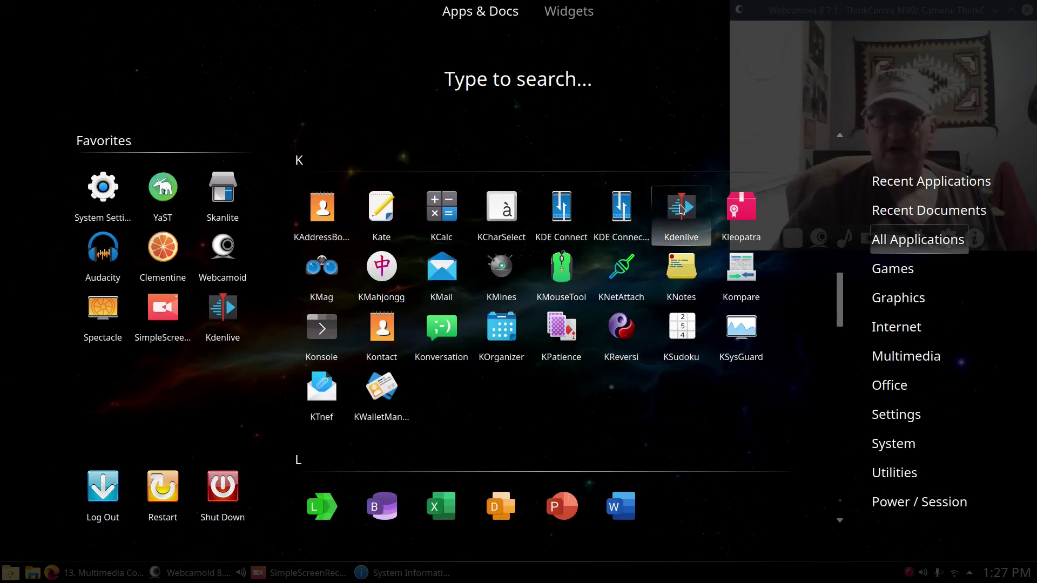
scroll(654, 395, "down", 3)
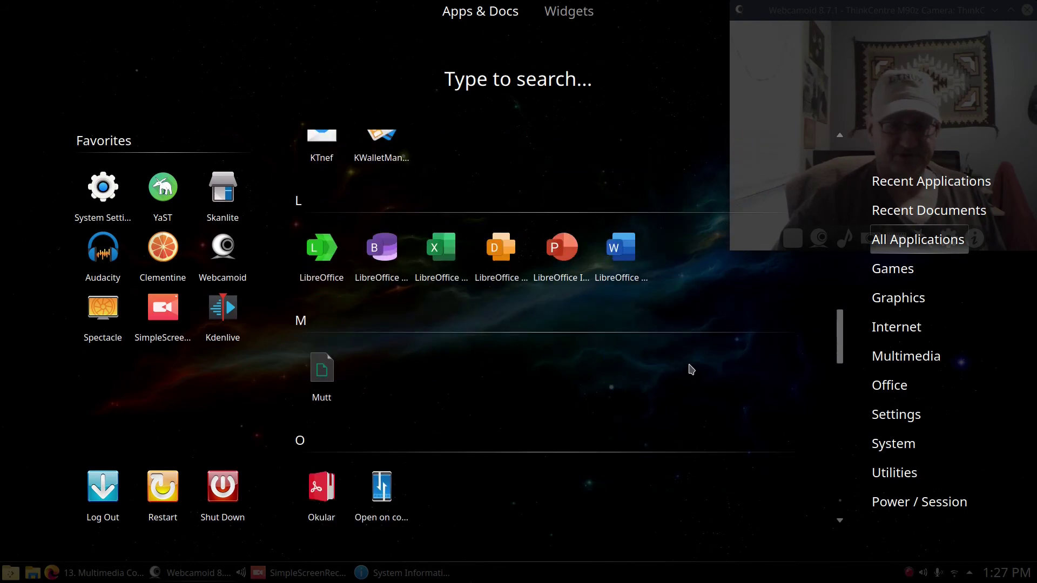
scroll(673, 388, "down", 4)
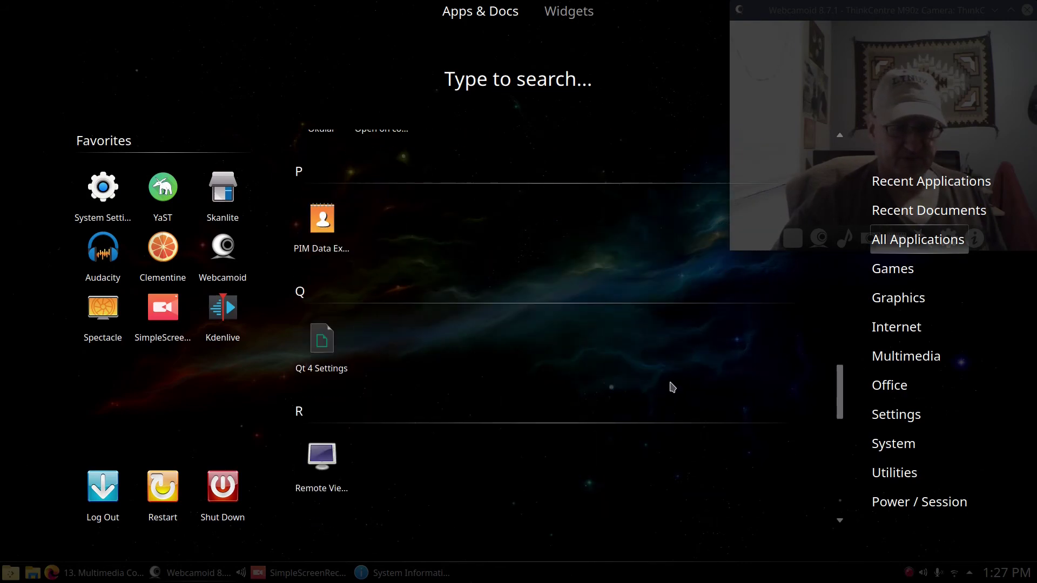
scroll(672, 386, "down", 1)
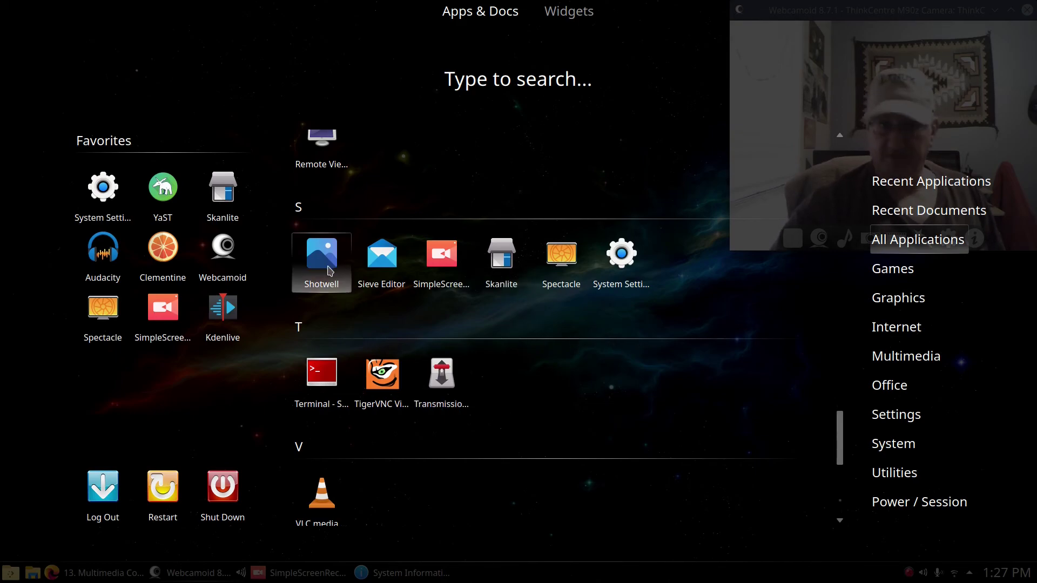
scroll(639, 436, "down", 2)
scroll(639, 436, "down", 3)
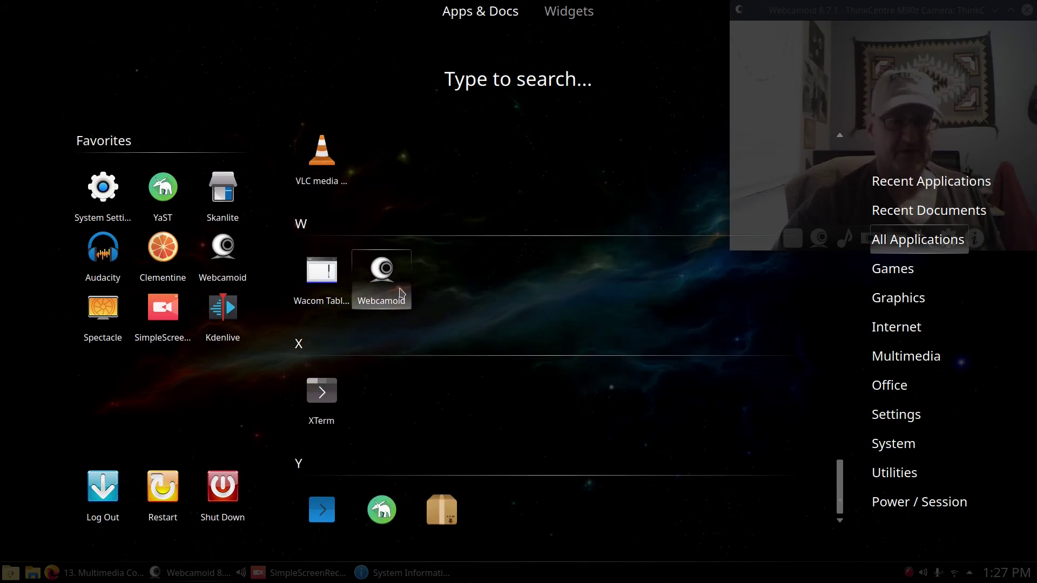
scroll(641, 430, "down", 1)
scroll(631, 419, "up", 1)
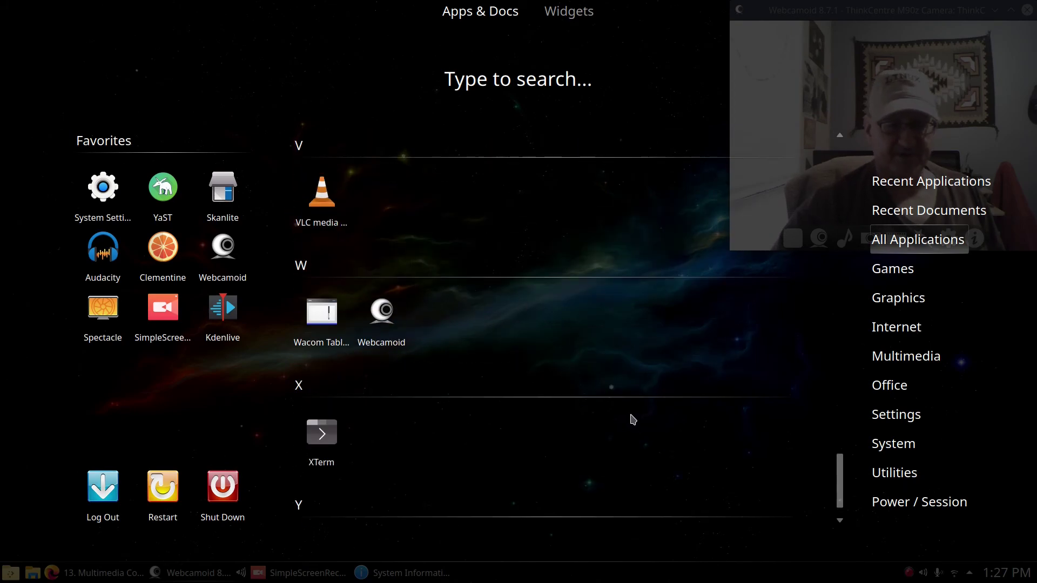
left_click(544, 385)
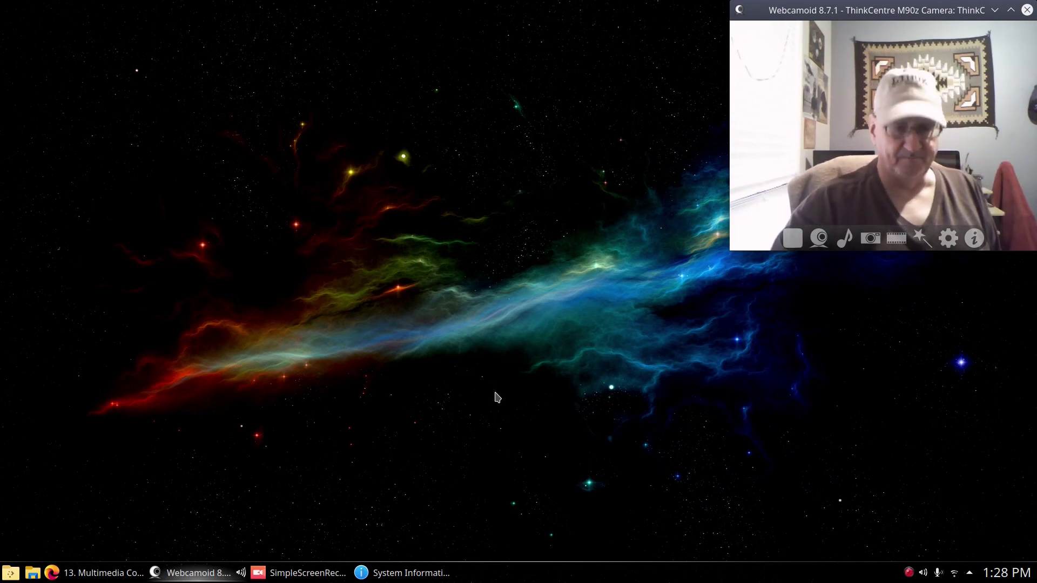
- Restore the System Information window from the taskbar, then close it
left_click(415, 573)
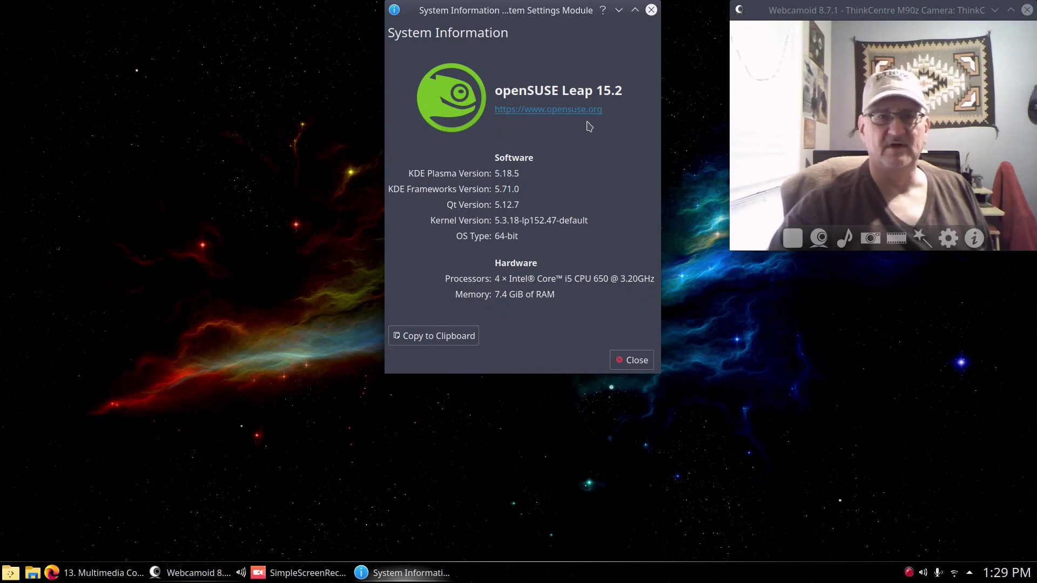
left_click(651, 10)
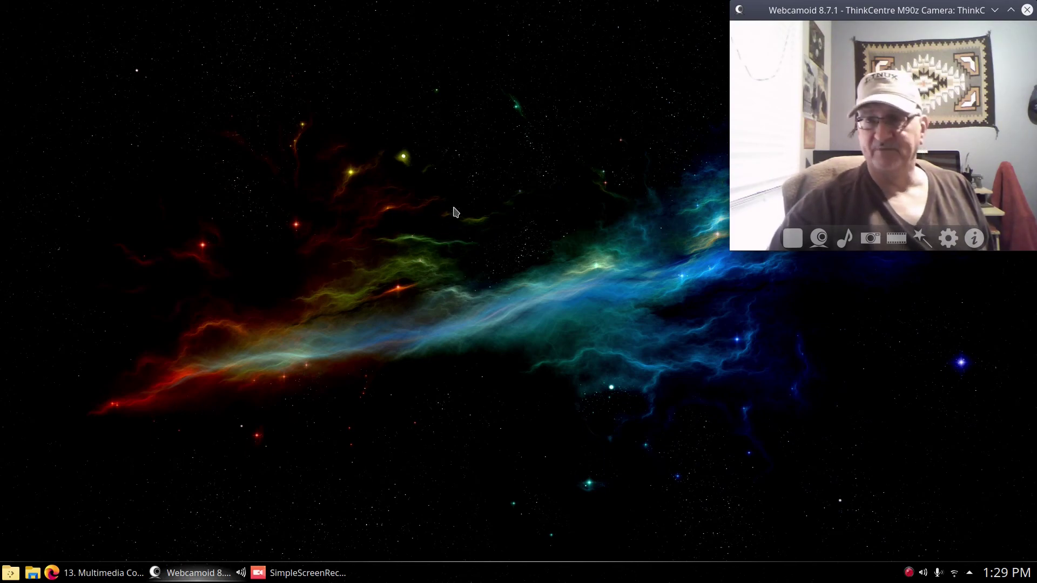
- Restore Firefox and read through codec sections 13.1 and 13.2, then return to the top
left_click(94, 575)
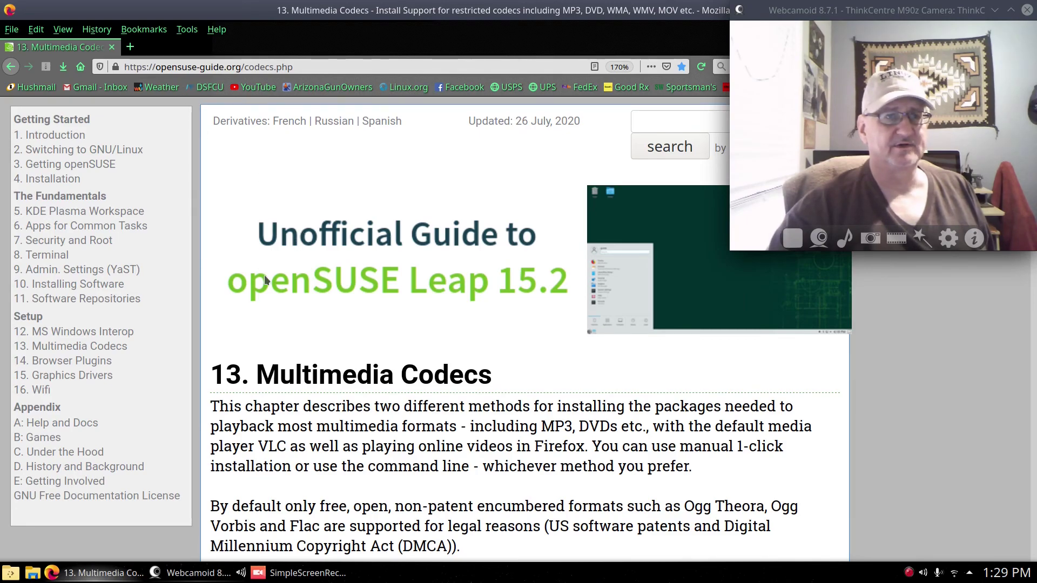
scroll(387, 335, "down", 7)
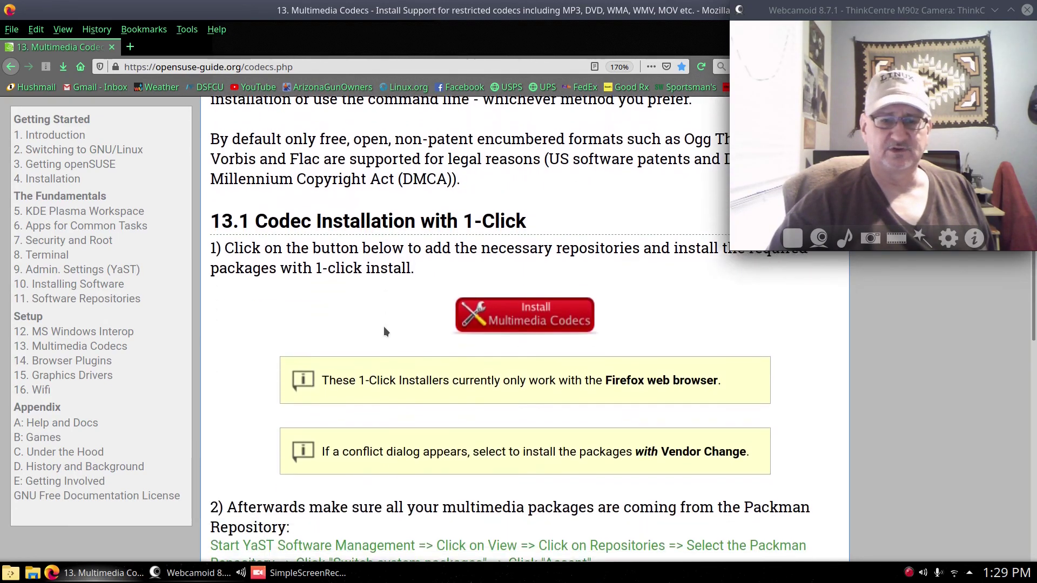
scroll(383, 326, "down", 2)
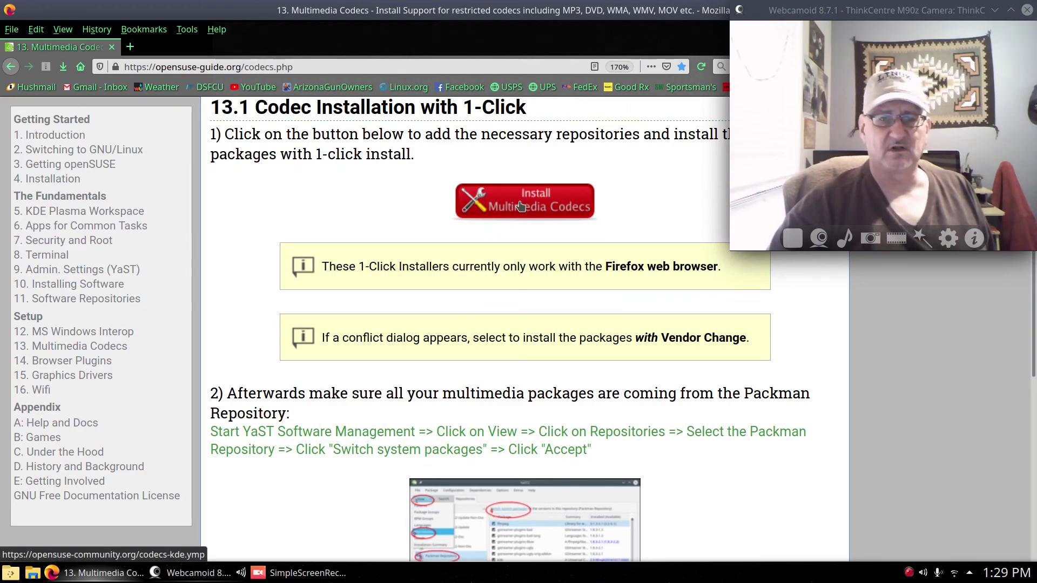
scroll(701, 419, "down", 5)
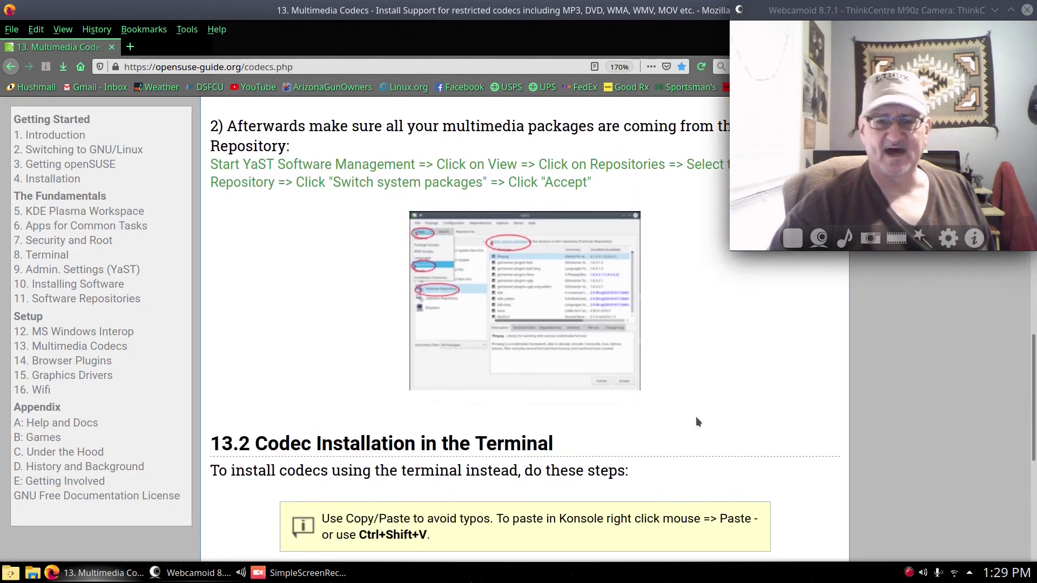
scroll(696, 418, "down", 6)
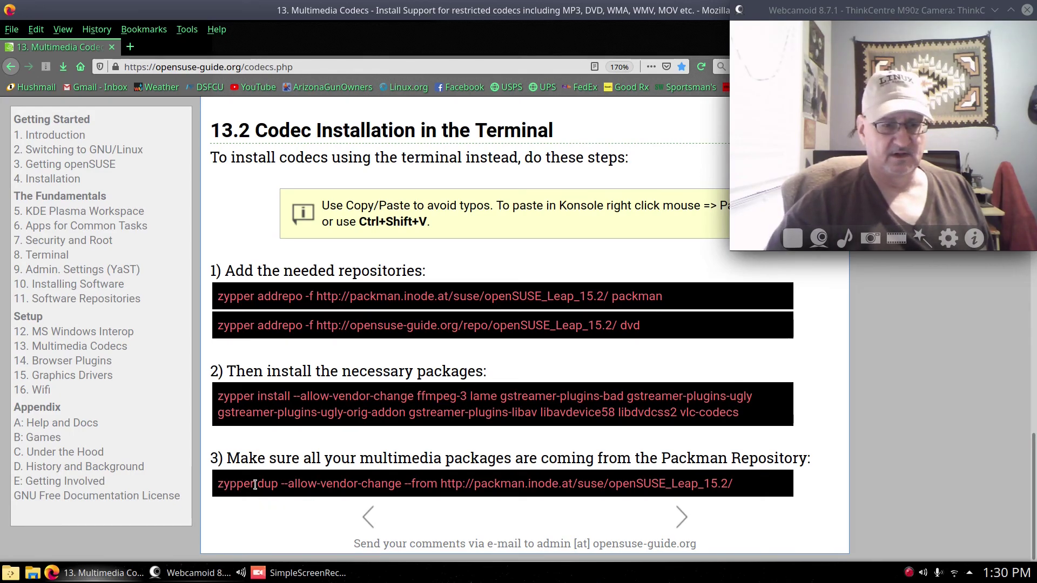
scroll(713, 475, "up", 10)
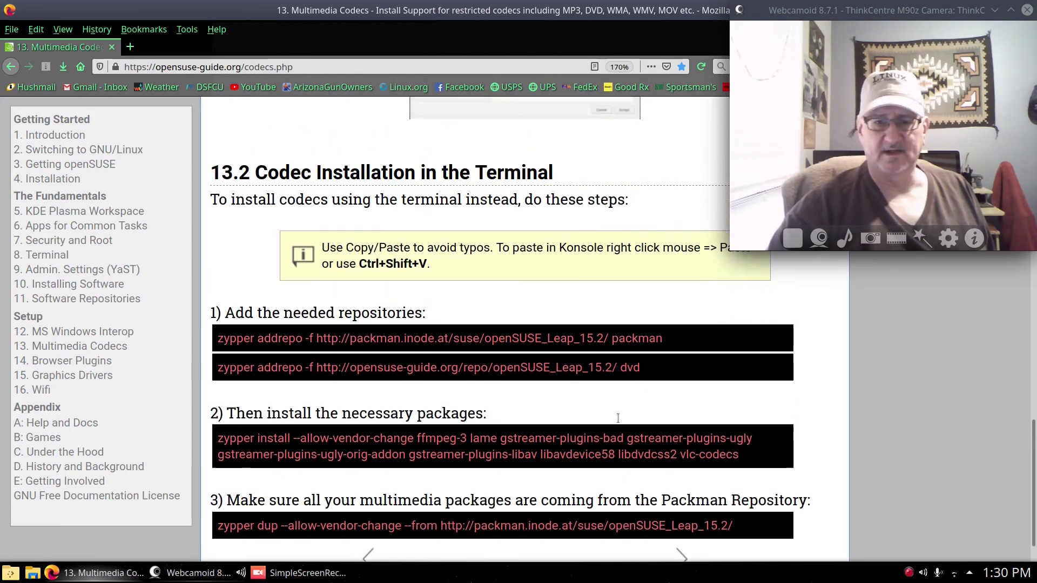
scroll(613, 420, "up", 5)
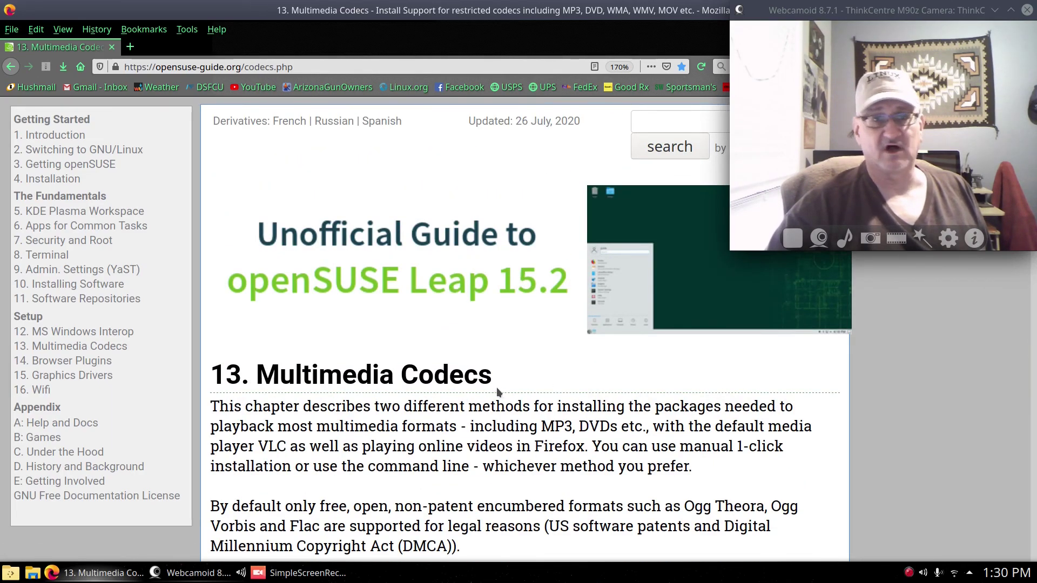
left_click(103, 572)
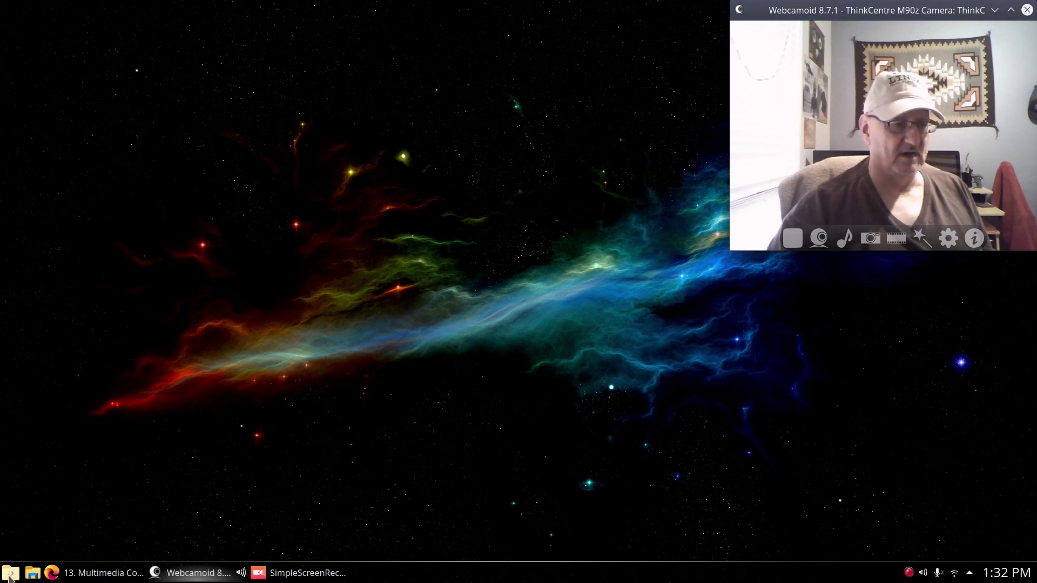
- Launch YaST from the launcher, authenticate with the root password, and look over its modules
left_click(9, 574)
left_click(168, 198)
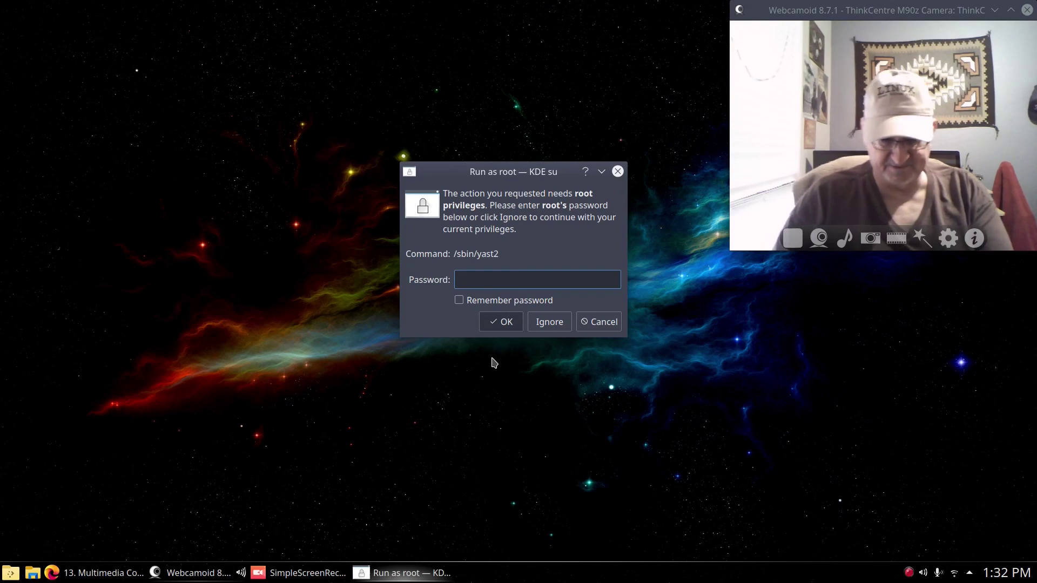
type("************")
key("Return")
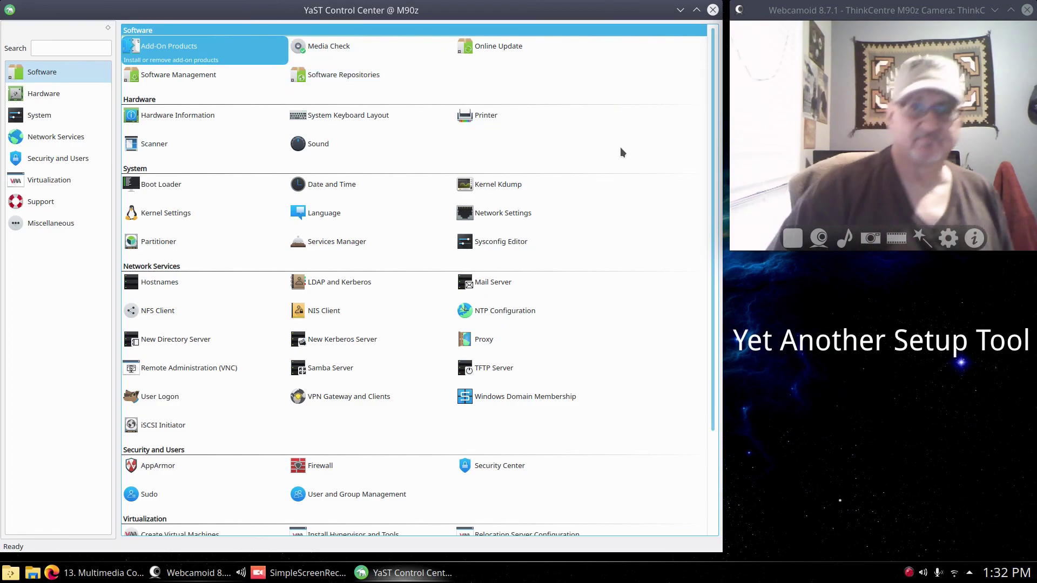
scroll(636, 228, "down", 4)
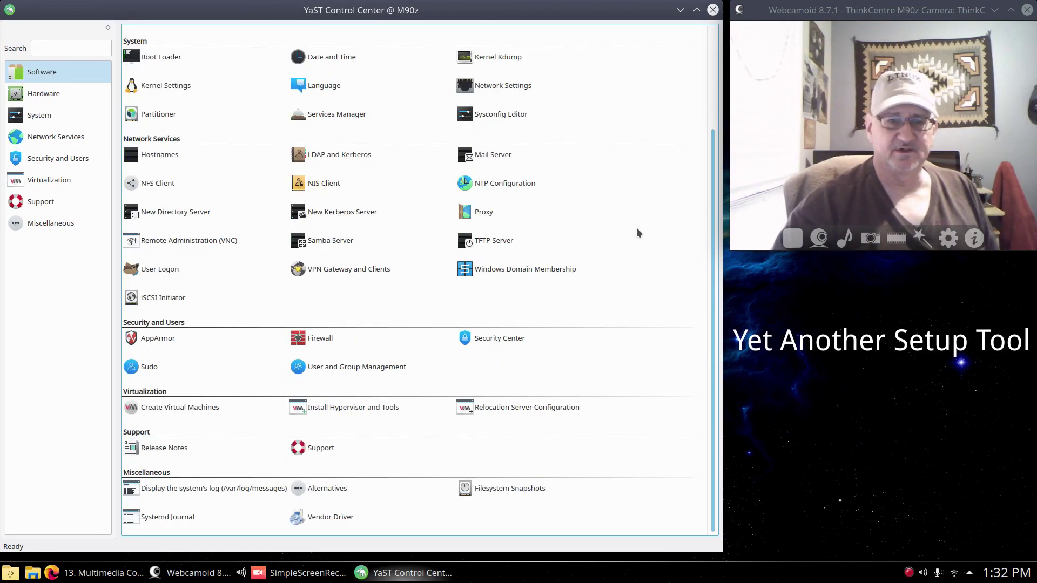
scroll(637, 228, "up", 4)
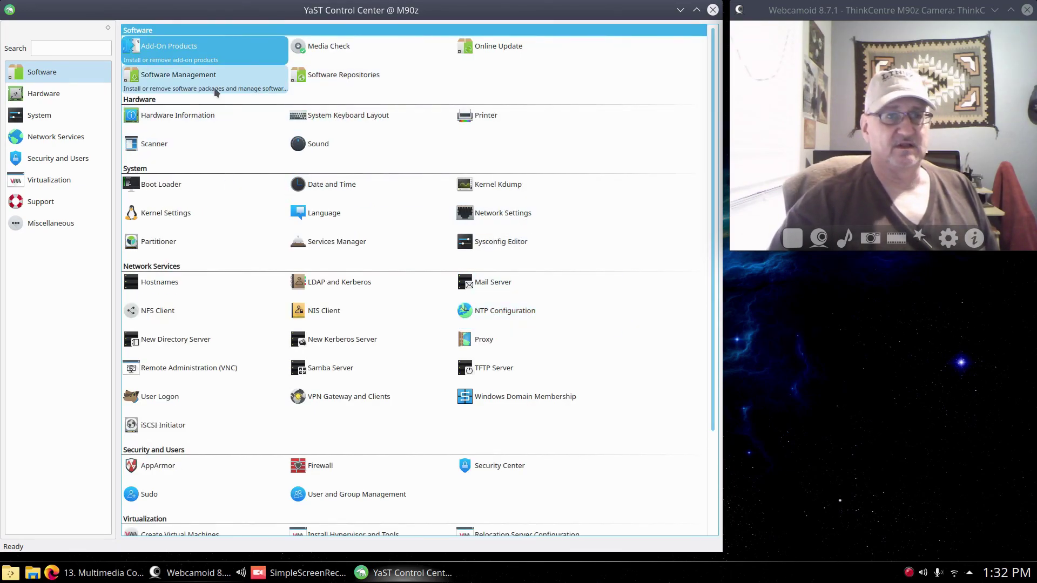
left_click(323, 48)
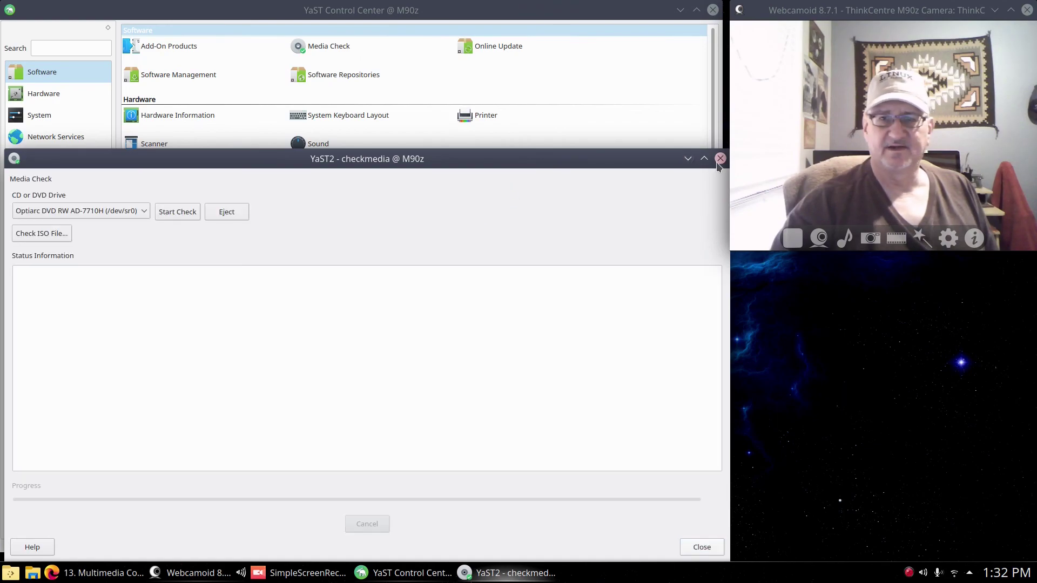
left_click(720, 158)
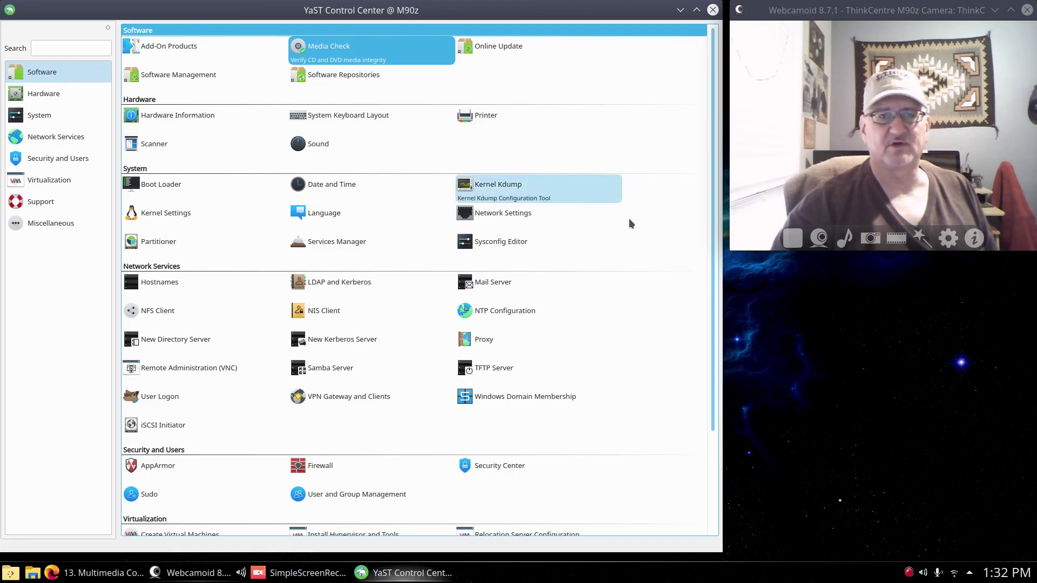
scroll(637, 255, "down", 3)
scroll(634, 258, "up", 3)
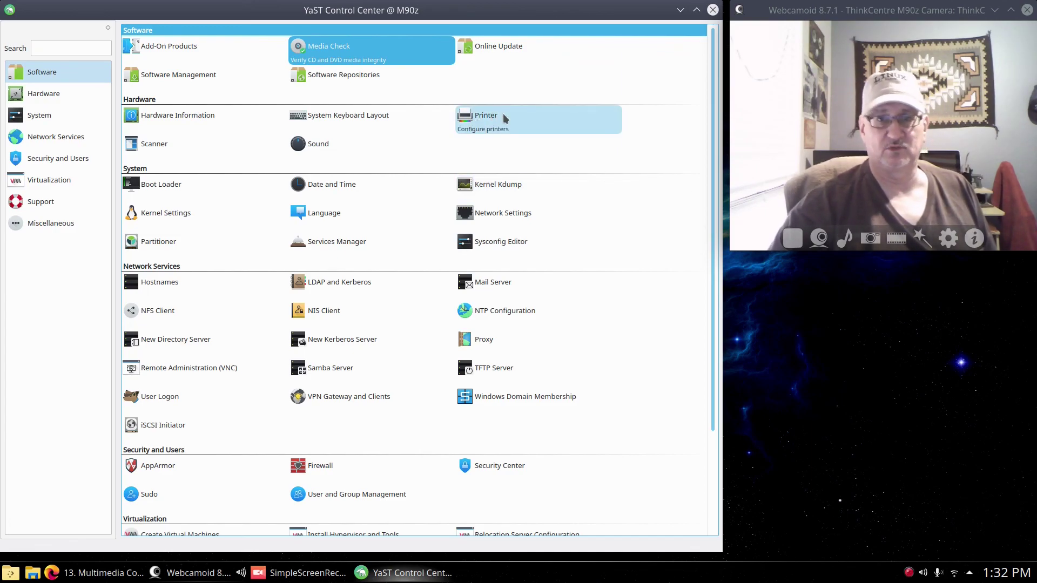
scroll(625, 302, "down", 3)
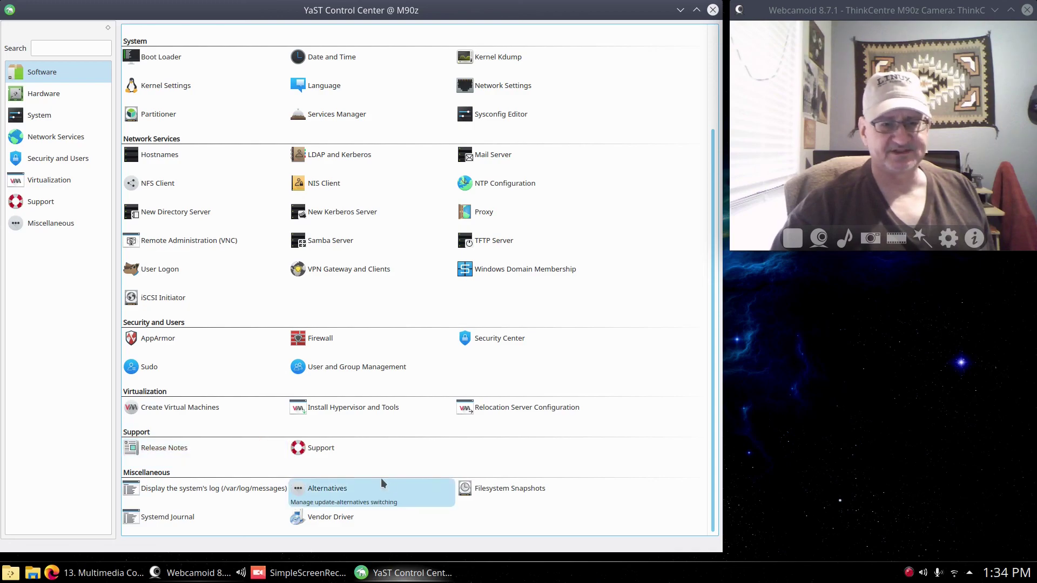
scroll(364, 432, "up", 5)
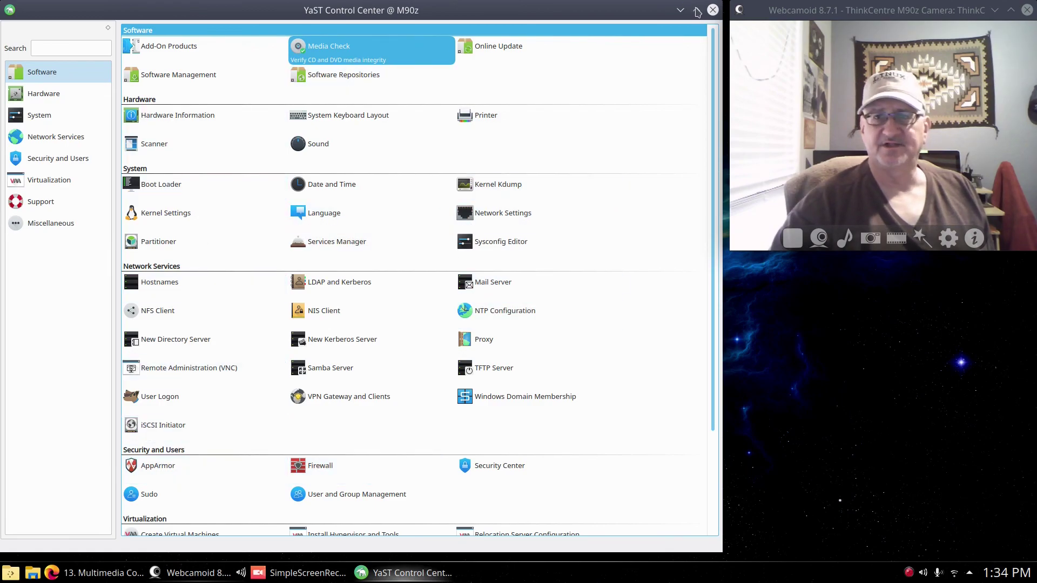
- Close the YaST Control Center window to reveal the Starry Nebula desktop
left_click(713, 10)
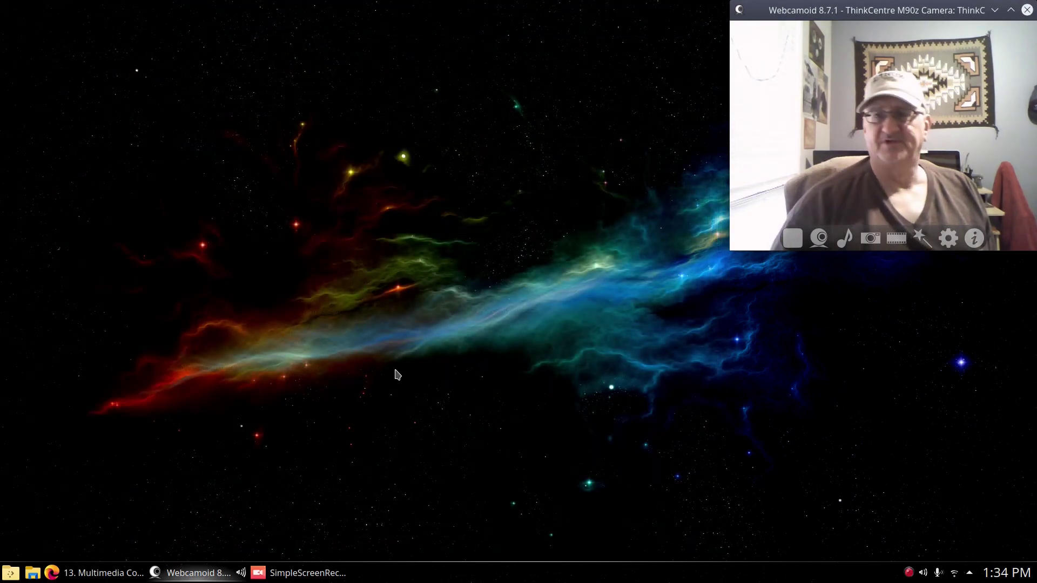